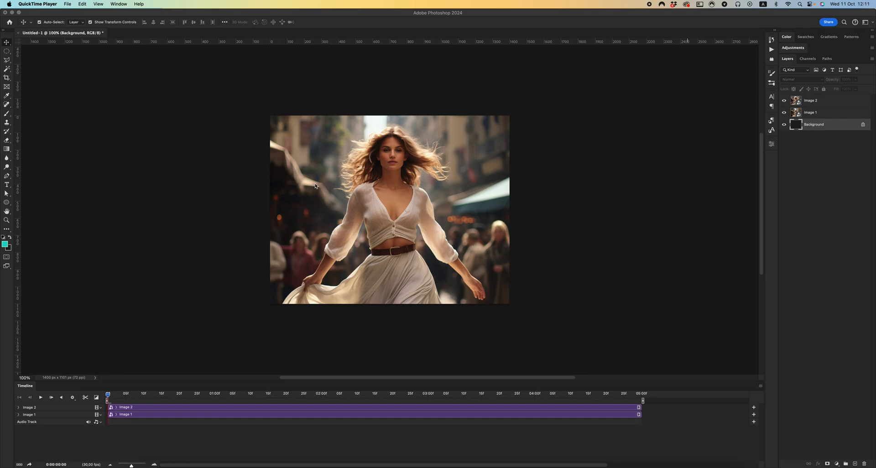
Step: Bring Photoshop forward and launch the mixan 2.0 plugin from the Plugins menu
left_click(148, 51)
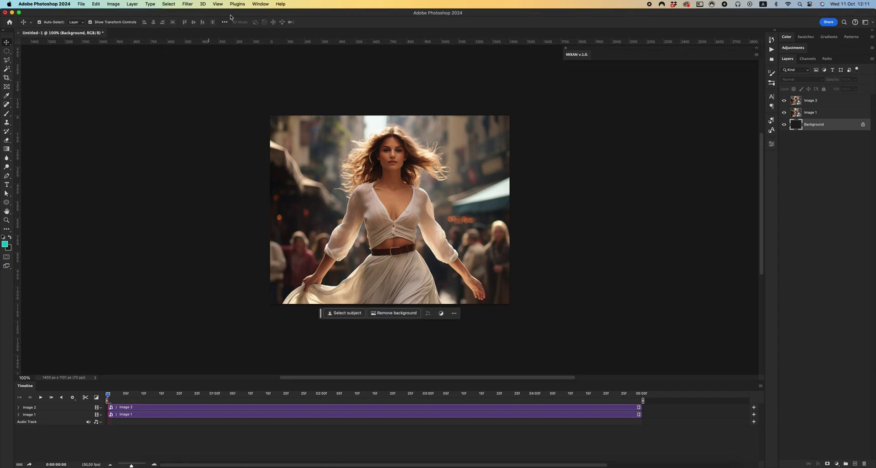
left_click(239, 5)
mouse_move(262, 50)
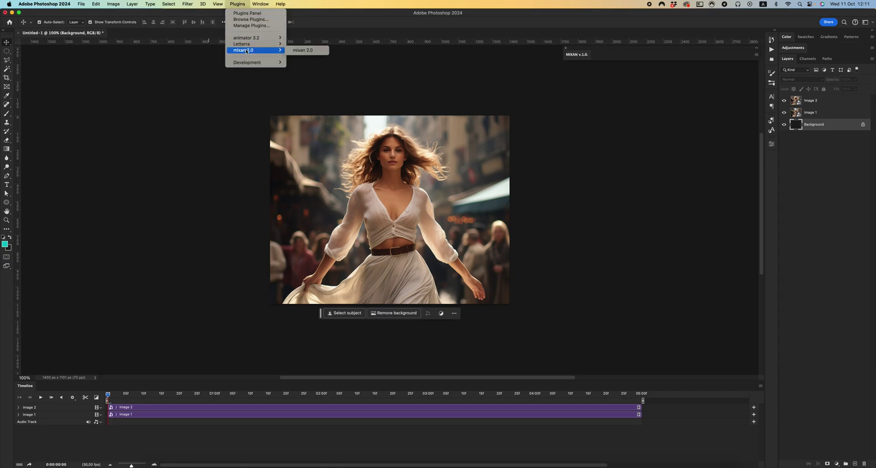
left_click(307, 52)
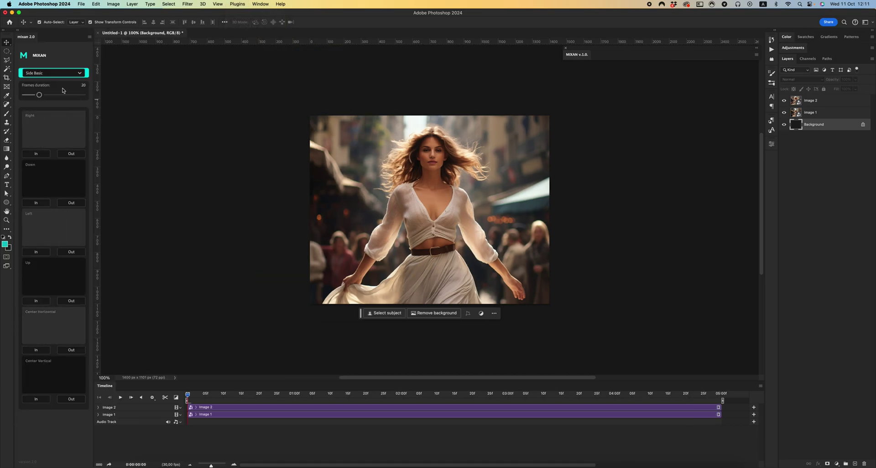
Step: Switch the mixan preset list to Welcome Page & Useful links
left_click(53, 73)
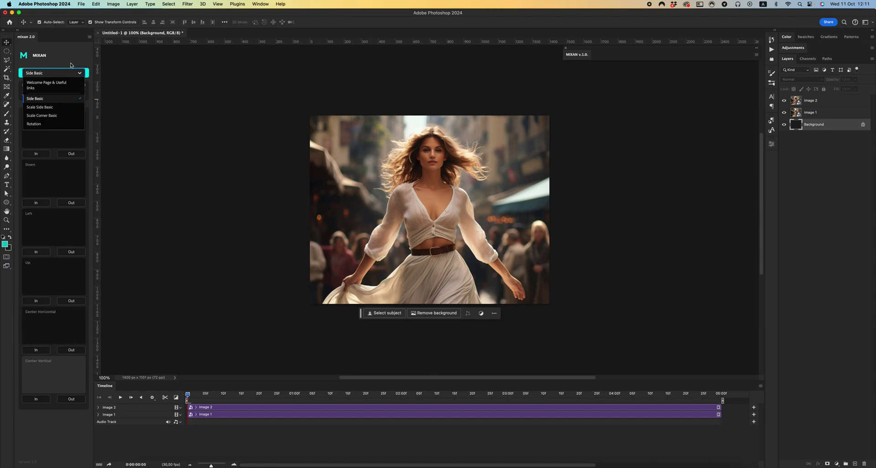
left_click(64, 85)
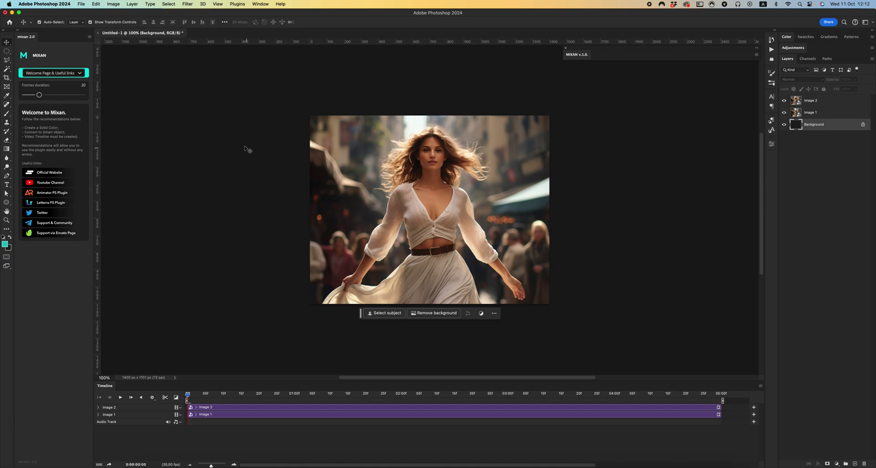
Step: Expand the MIXAN v.1.0 panel and run the live preview of the In, Out and Kit presets
left_click(577, 56)
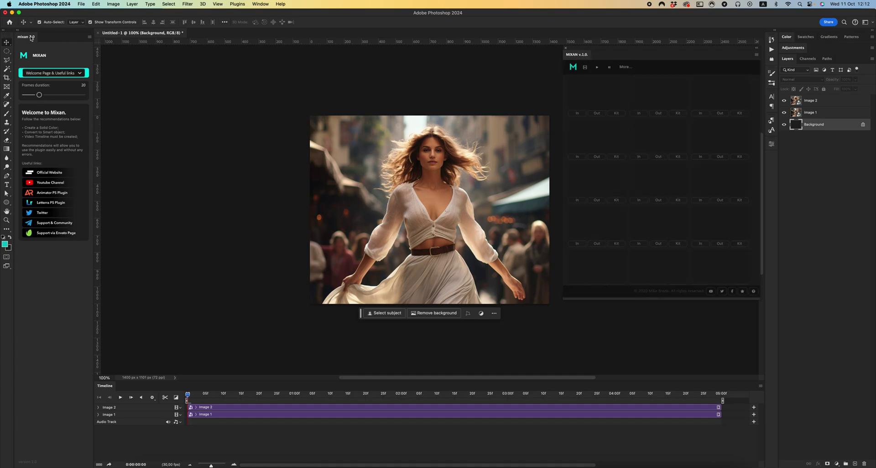
left_click(597, 67)
left_click(597, 67)
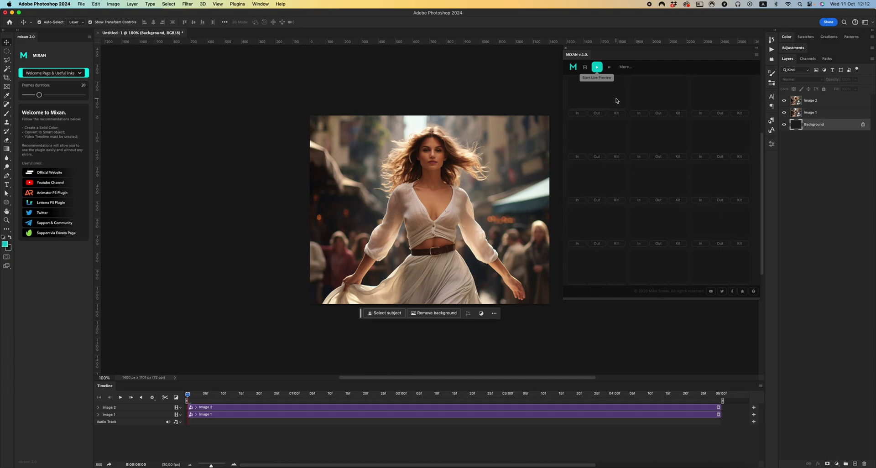
Step: Stop the preview, load the Side Basic presets and set Frames duration to 29
left_click(610, 68)
left_click(53, 73)
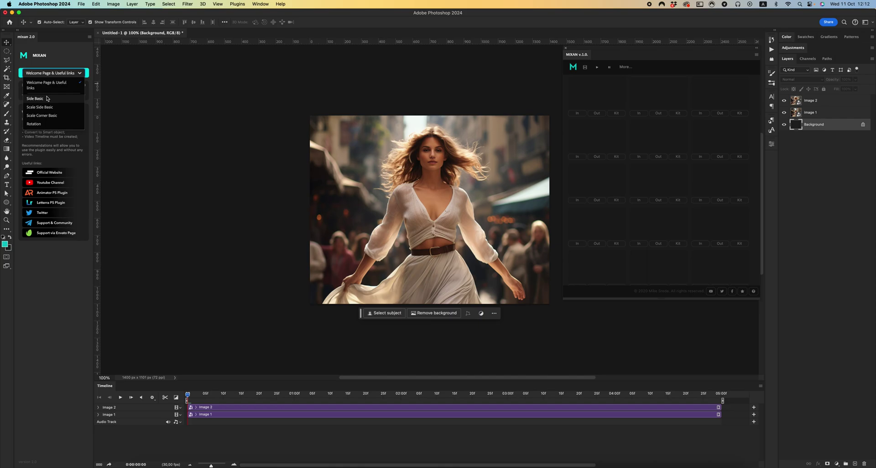
left_click(47, 98)
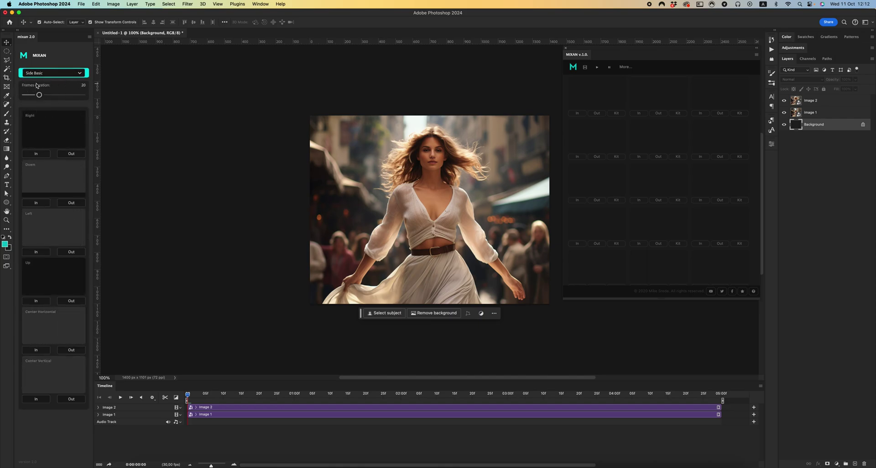
mouse_move(40, 94)
left_mouse_down()
mouse_move(23, 96)
mouse_move(83, 95)
mouse_move(53, 96)
left_mouse_up()
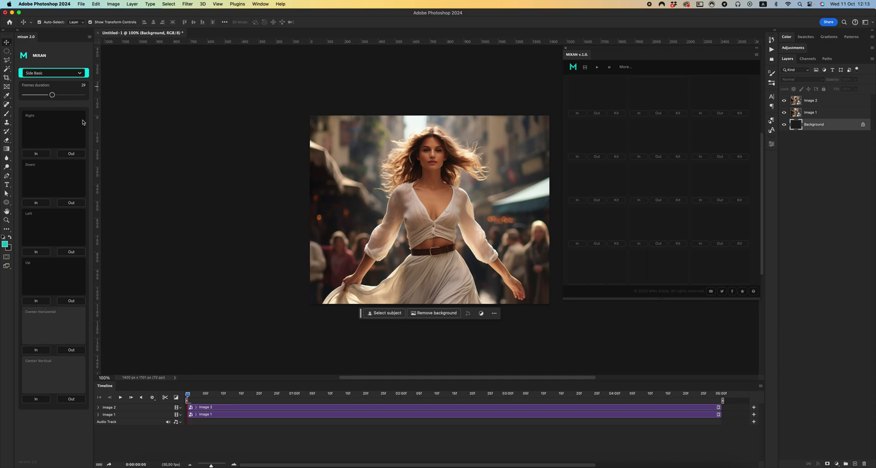
left_click(62, 74)
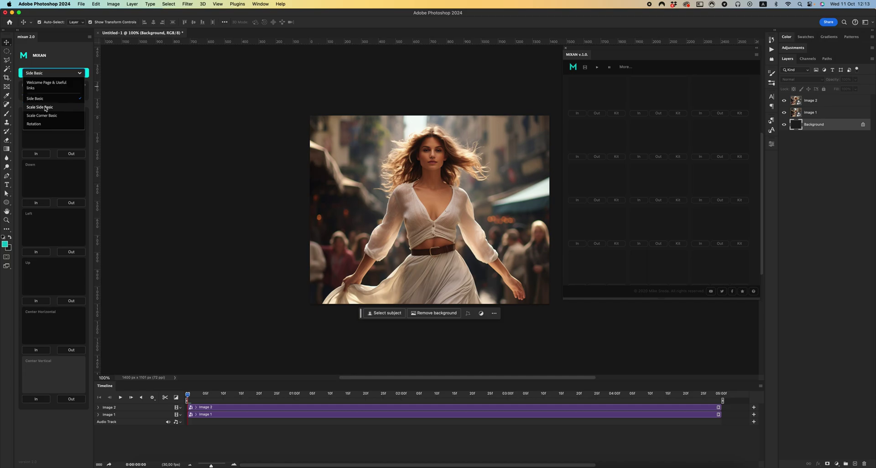
left_click(45, 108)
left_click(44, 115)
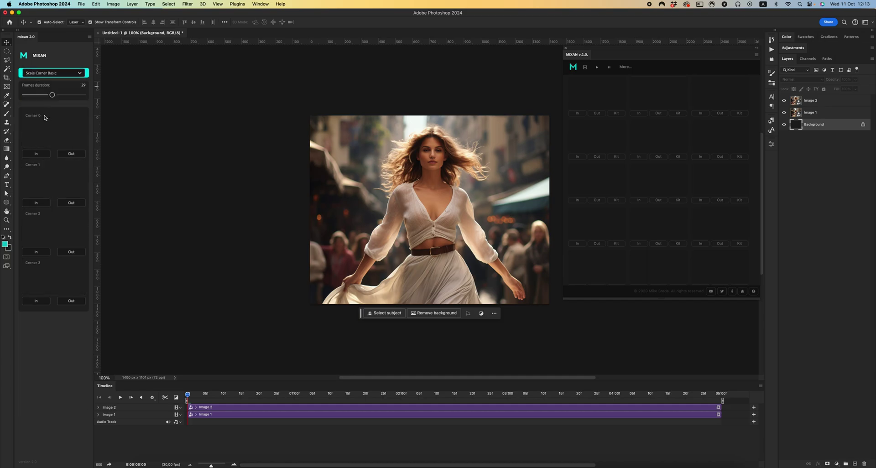
left_click(50, 73)
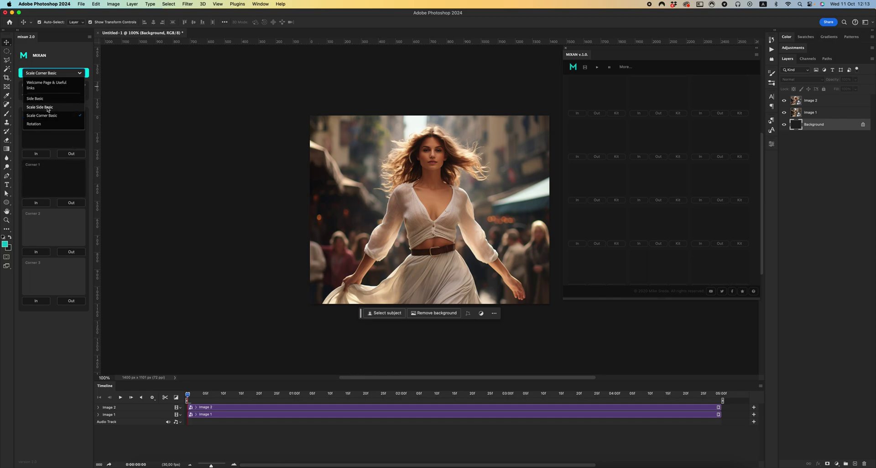
left_click(48, 108)
left_click(49, 74)
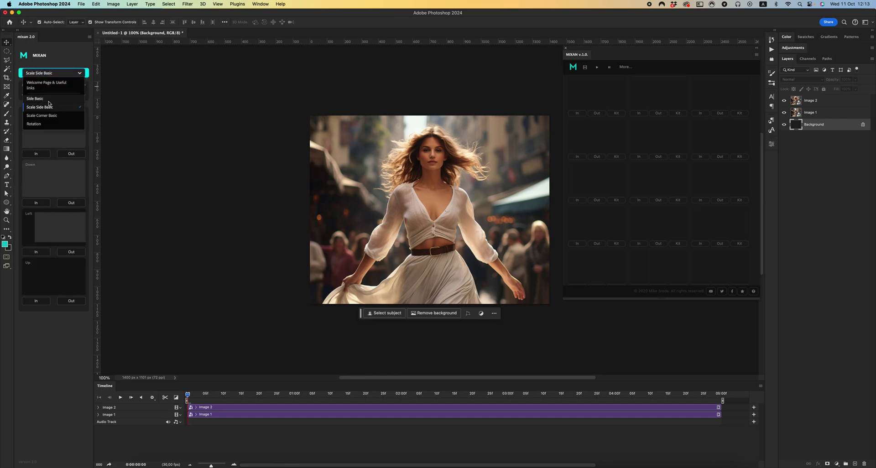
left_click(25, 112)
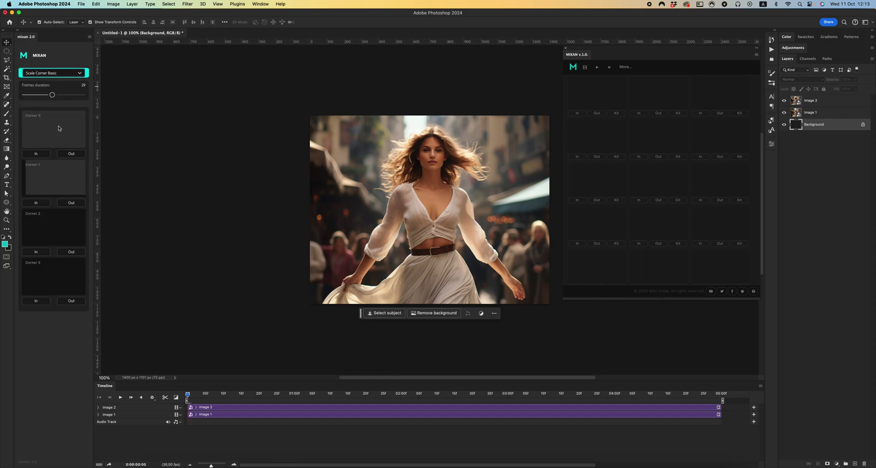
left_click(49, 73)
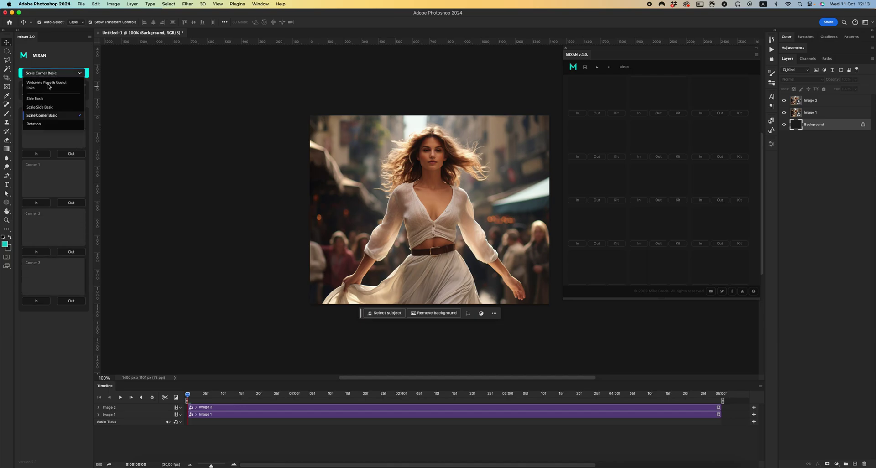
left_click(36, 123)
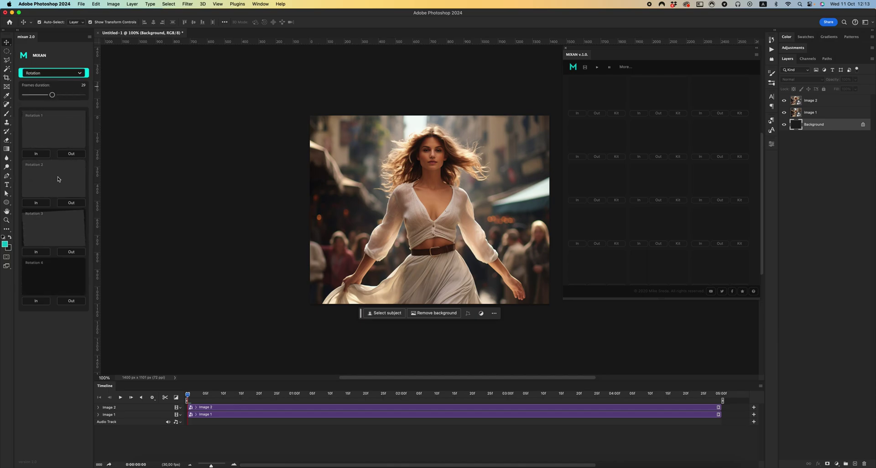
mouse_move(37, 120)
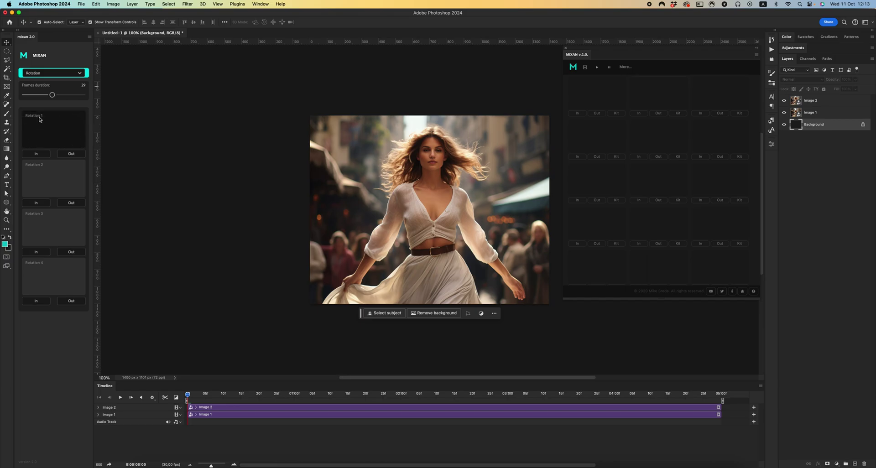
left_click(46, 74)
left_click(44, 98)
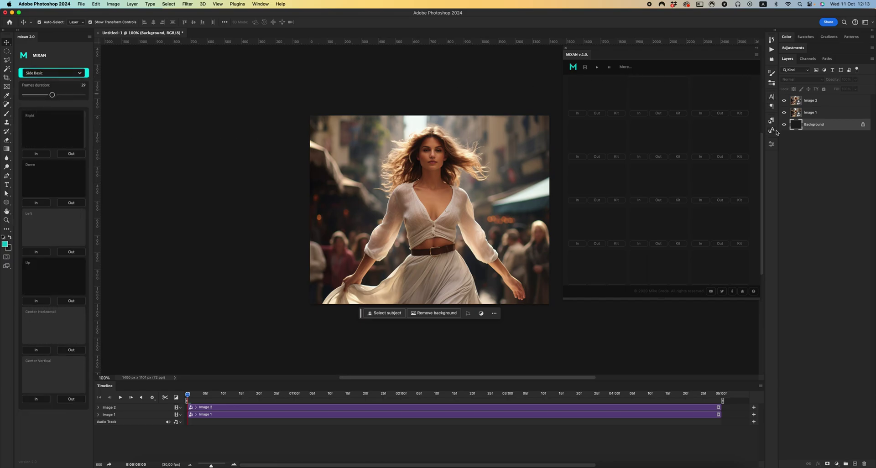
Step: Collapse the MIXAN v.1.0 panel and return mixan to Welcome Page & Useful links
left_click(772, 144)
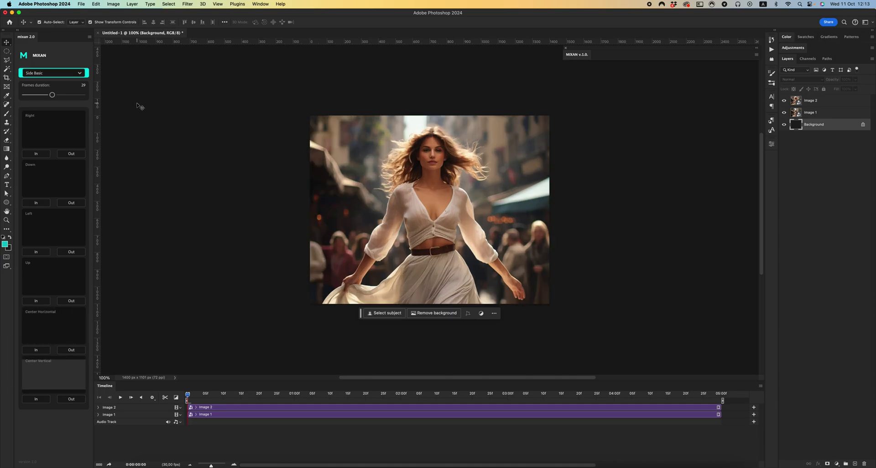
left_click(46, 73)
left_click(41, 86)
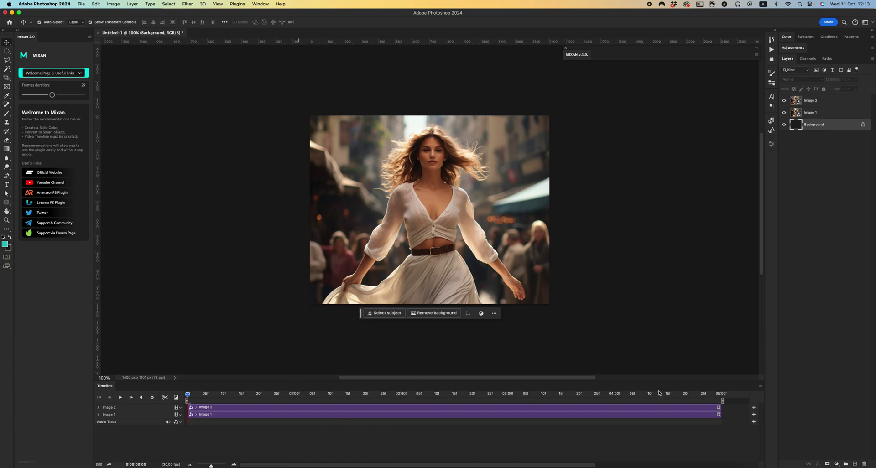
Step: Set the timeline frame rate to 30 fps, then select the Image 2 layer
left_click(760, 388)
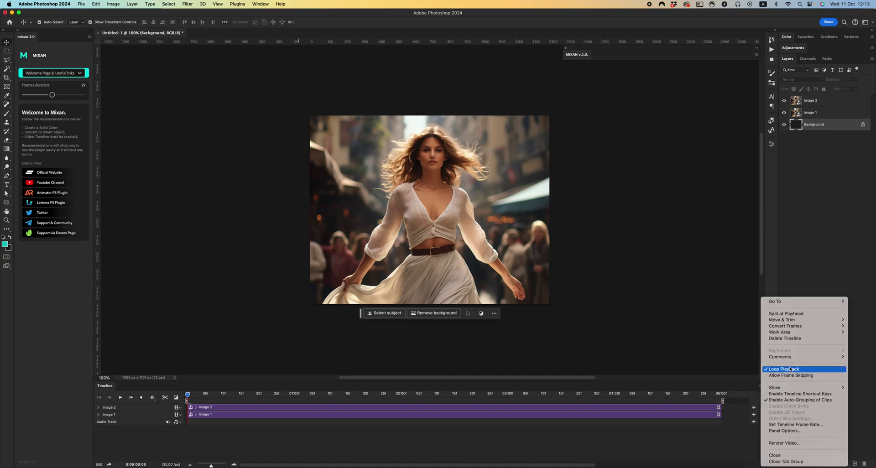
left_click(784, 425)
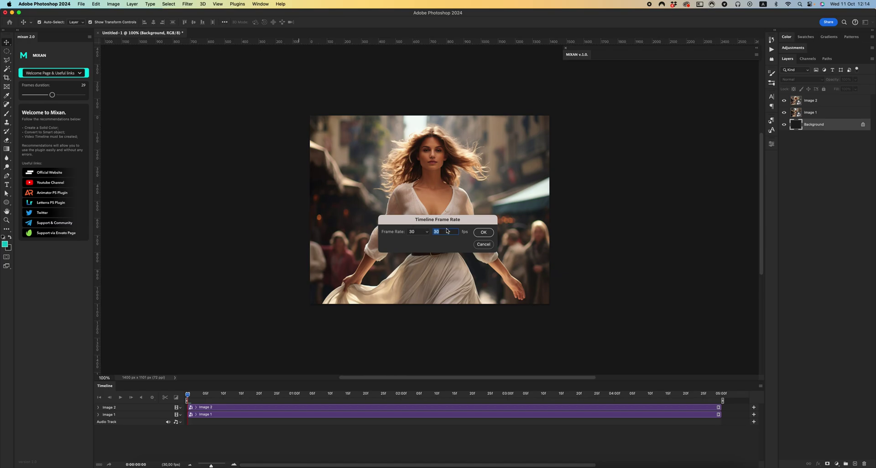
left_click(482, 233)
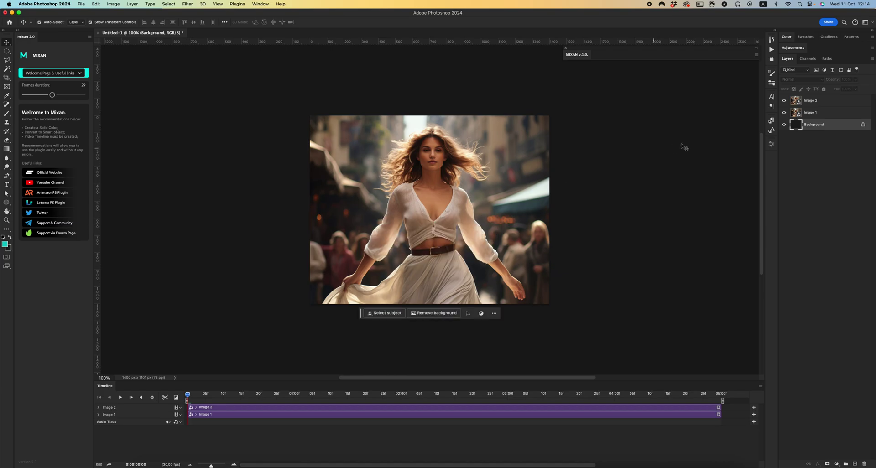
left_click(820, 101)
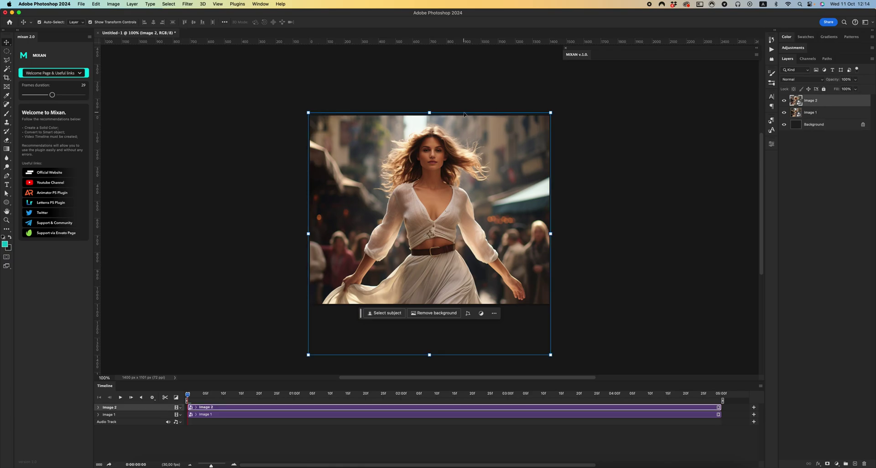
Step: Add a near-black (1b1b1b) Solid Color fill layer above Image 2
left_click(841, 465)
left_click(613, 295)
left_click_drag(622, 353, 588, 411)
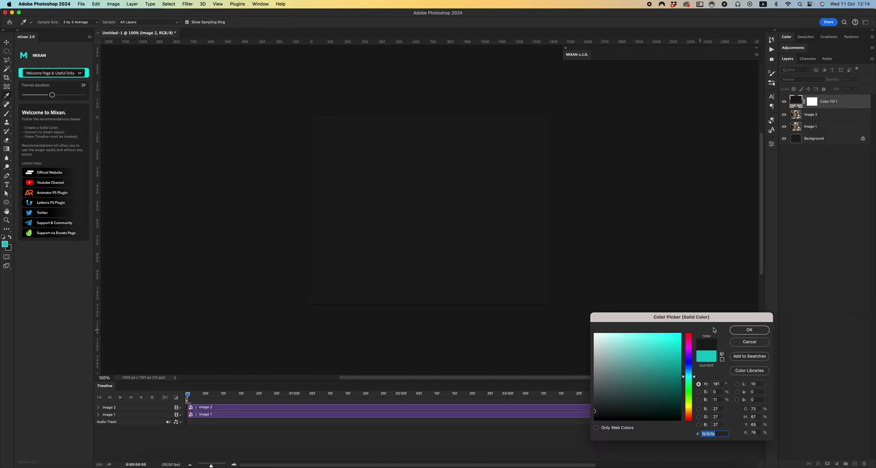
left_click(750, 331)
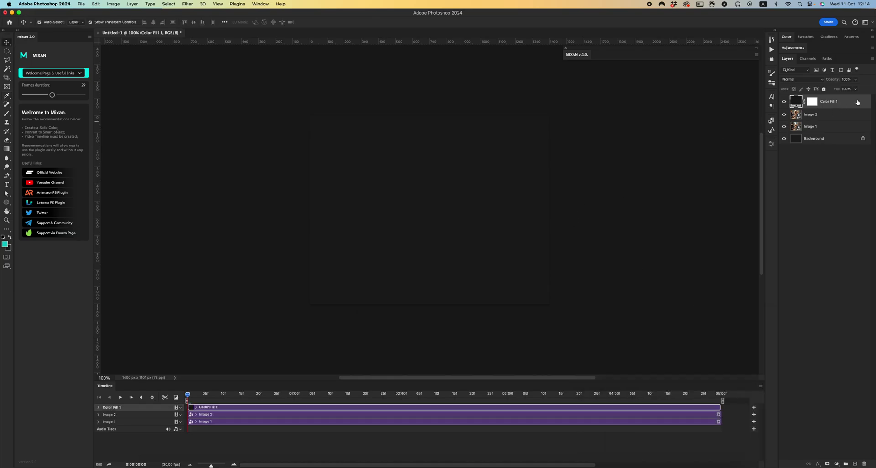
Step: Convert Color Fill 1 into a smart object
right_click(857, 103)
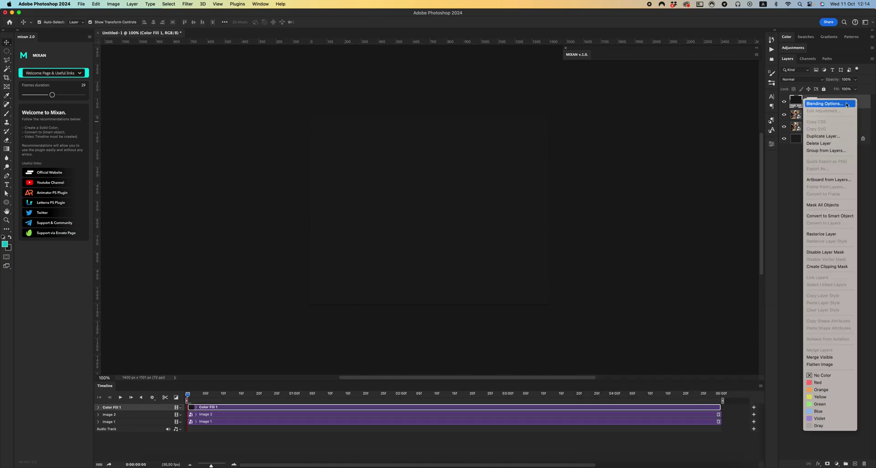
left_click(828, 216)
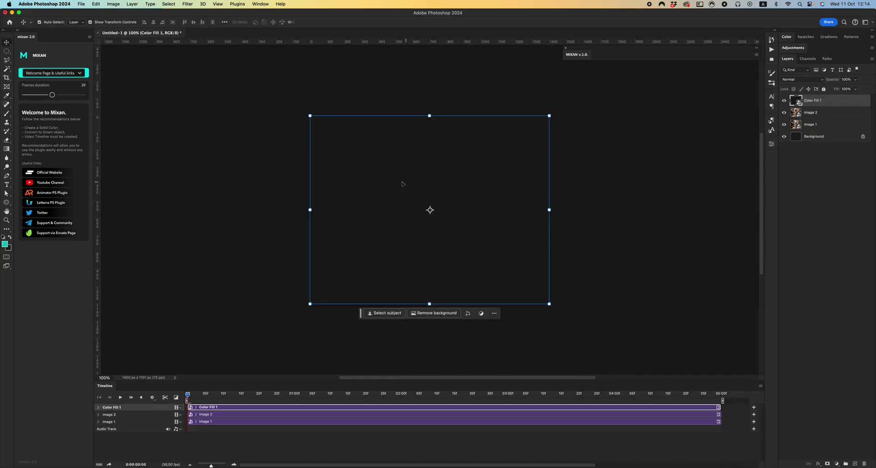
left_click(50, 74)
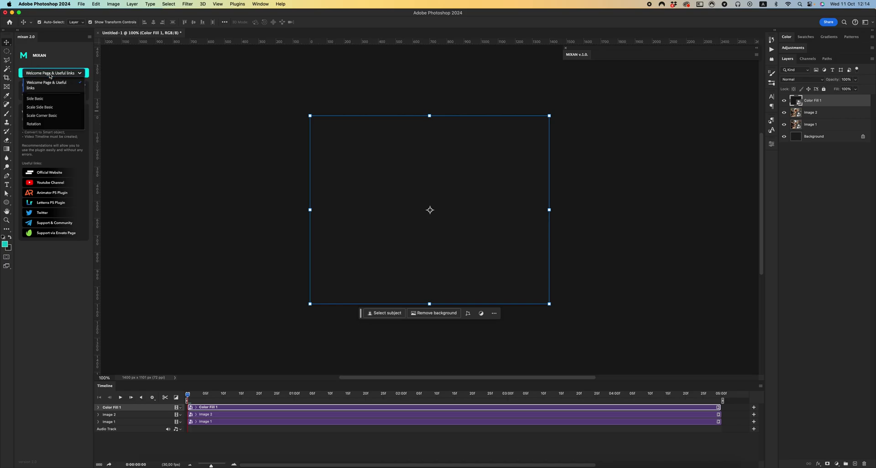
Step: Apply a 20-frame Side Basic Right In slide to Color Fill 1, then move the playhead to 01:00f
left_click(49, 99)
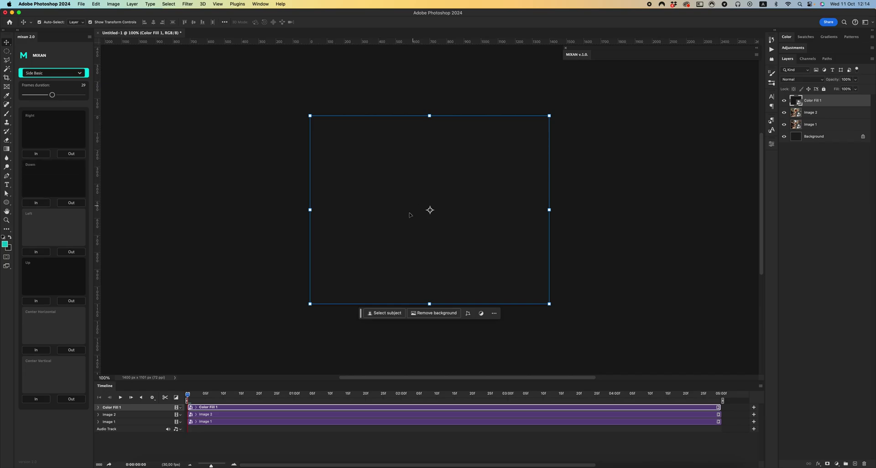
left_click(97, 407)
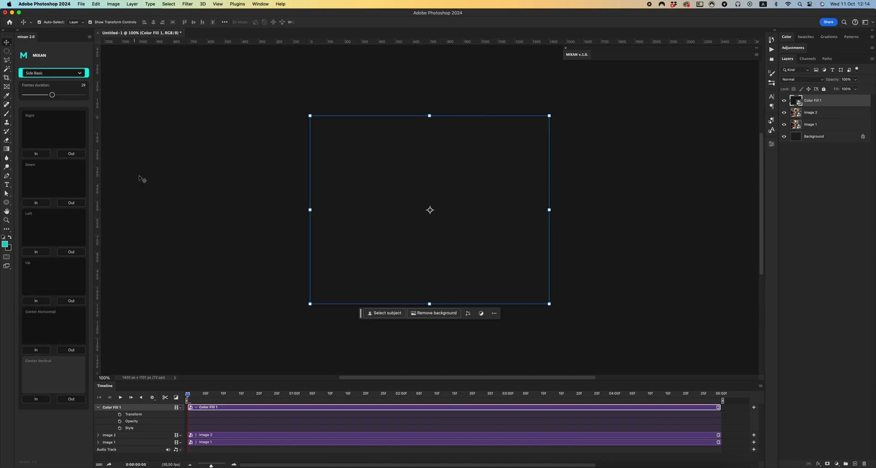
left_click_drag(52, 95, 42, 95)
left_click(36, 154)
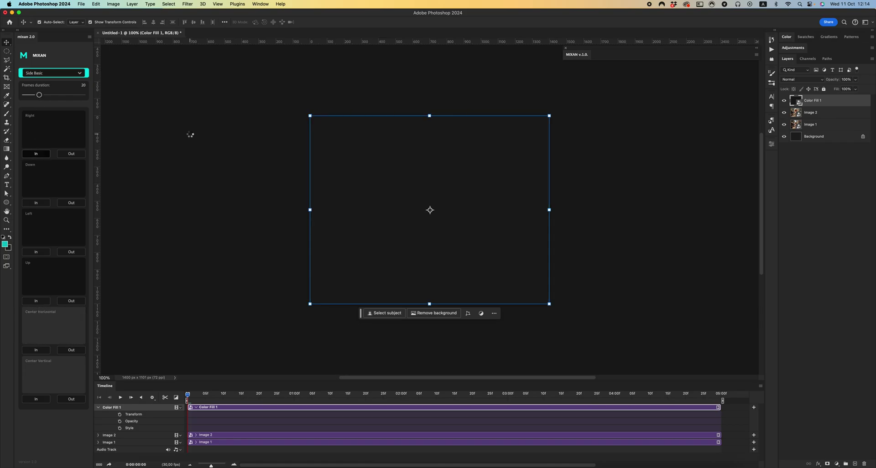
left_click(296, 395)
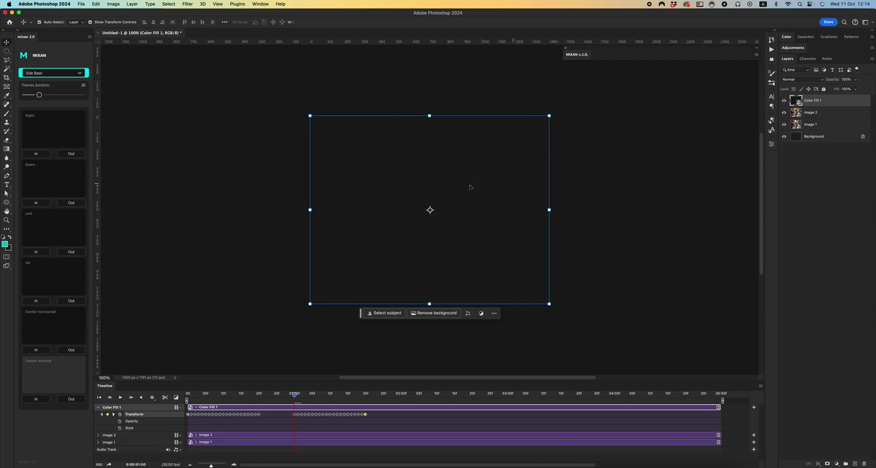
Step: Reset Mixan to its welcome page, end the work area near 02:00f and preview the animation
left_click(53, 73)
left_click(50, 98)
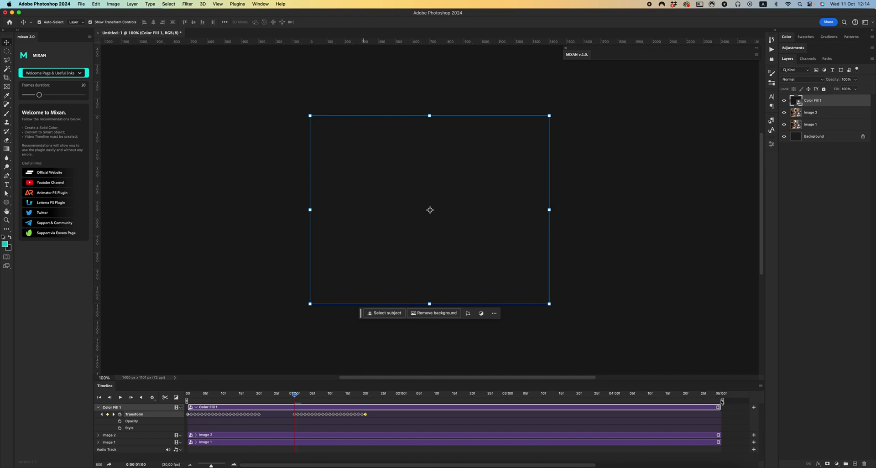
left_click_drag(721, 401, 403, 388)
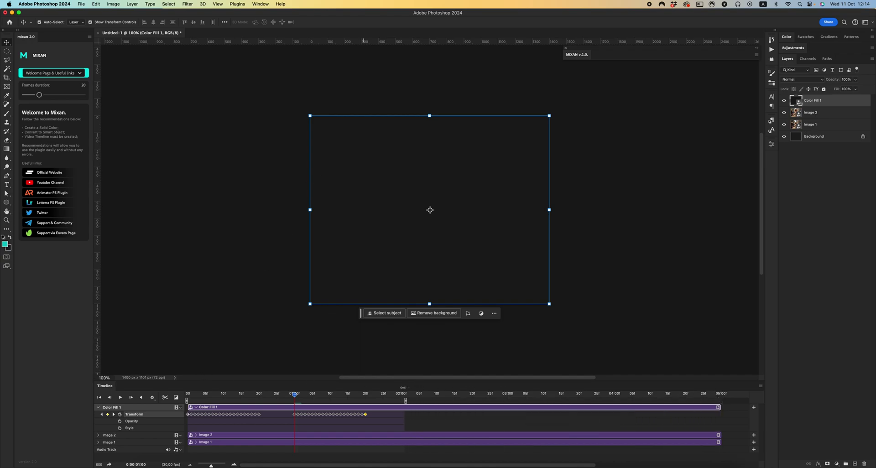
left_click(121, 397)
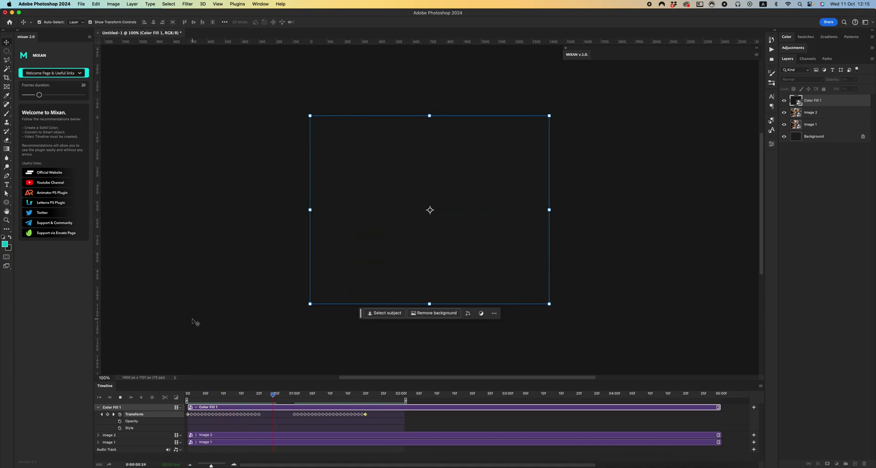
key("space")
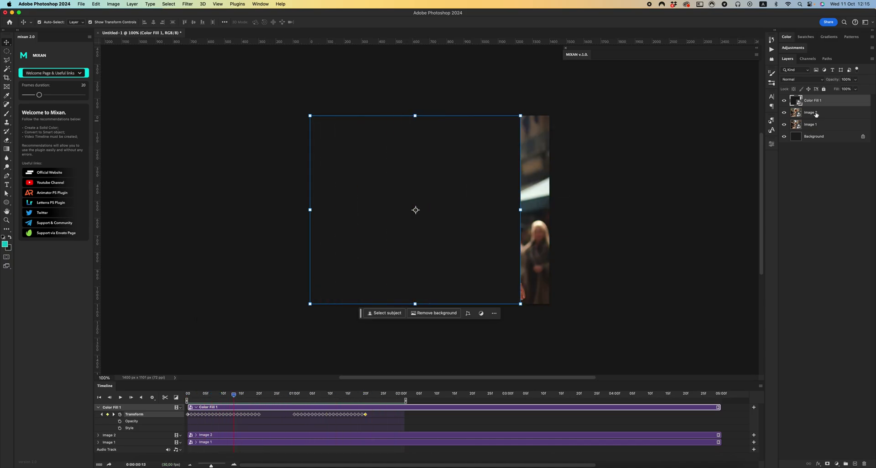
Step: Move Image 2 above Color Fill 1 in the Layers panel
left_click(817, 115)
left_click_drag(827, 115, 829, 101)
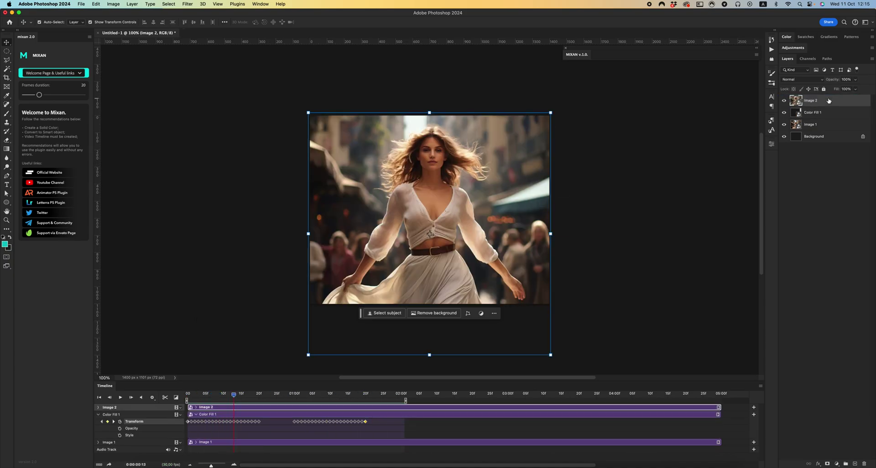
right_click(827, 101)
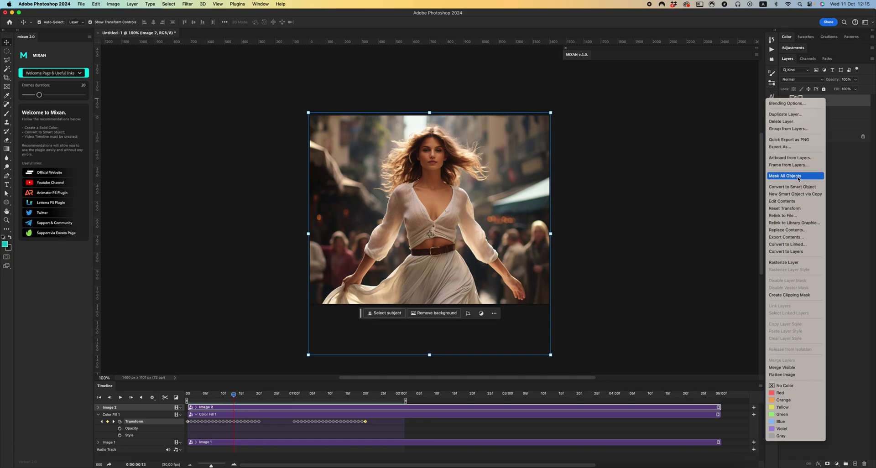
Step: Clip Image 2 to Color Fill 1 and play the slide-in transition to check it
left_click(791, 295)
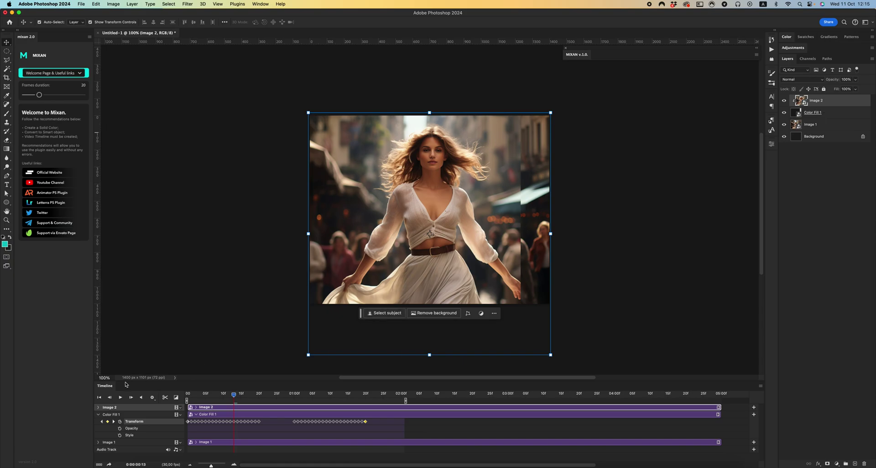
left_click(120, 398)
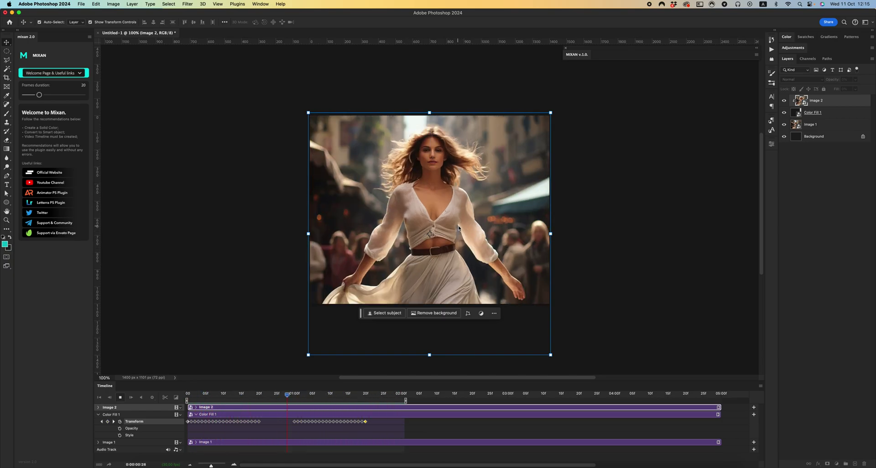
key("space")
Step: Deselect the Image 2 layer and bring up the Mixan transition preset list
left_click(220, 197)
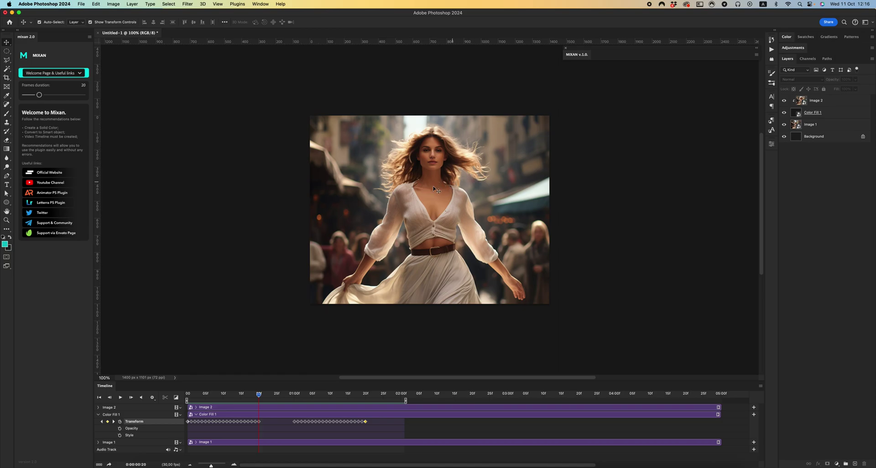
left_click(68, 73)
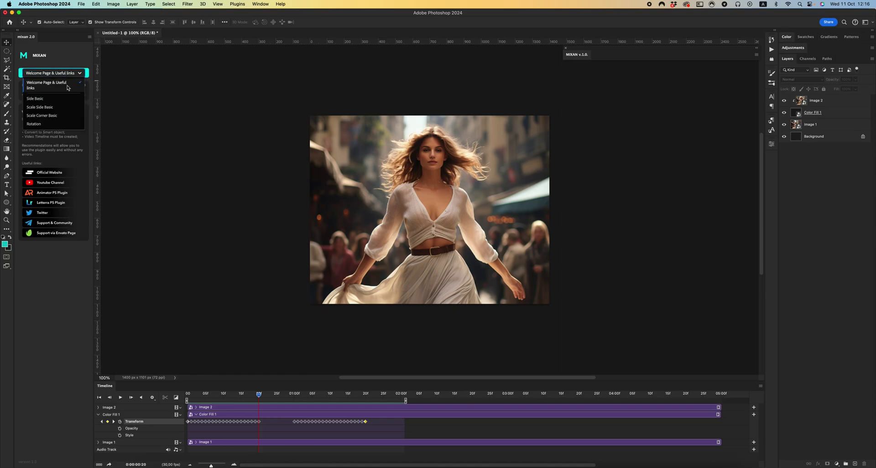
Step: Preview Scale Corner Basic and Rotation presets in Mixan, then settle on Scale Side Basic
left_click(61, 116)
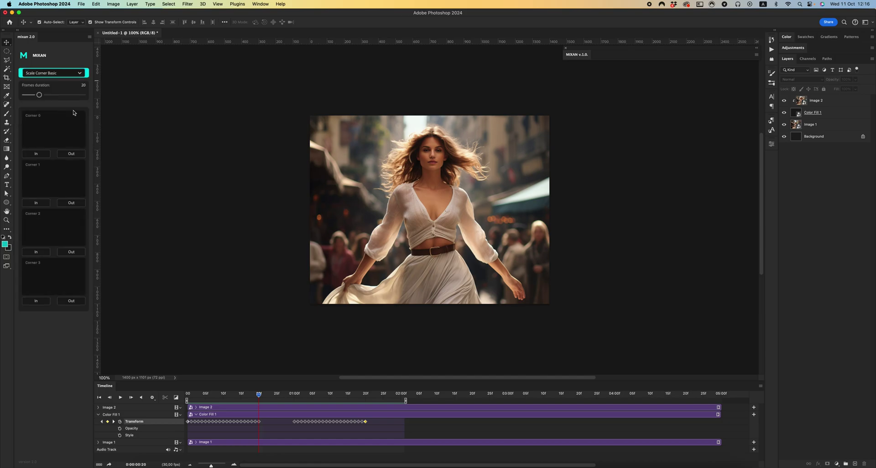
left_click(74, 73)
left_click(57, 120)
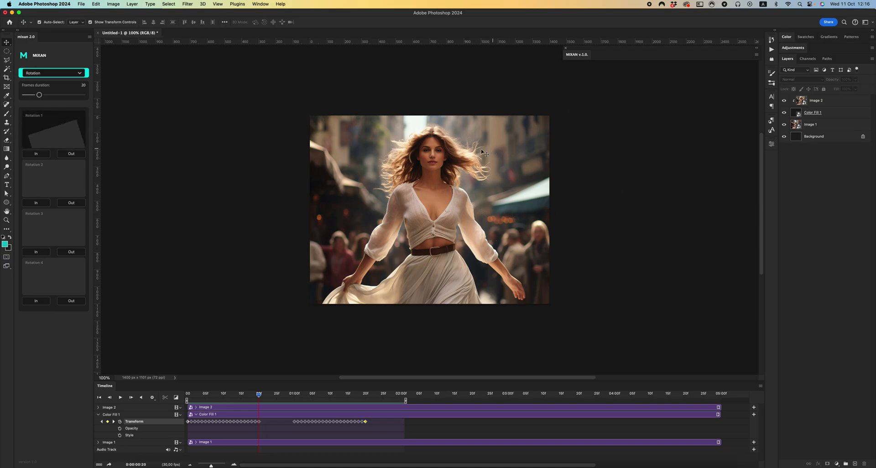
left_click(46, 74)
left_click(43, 113)
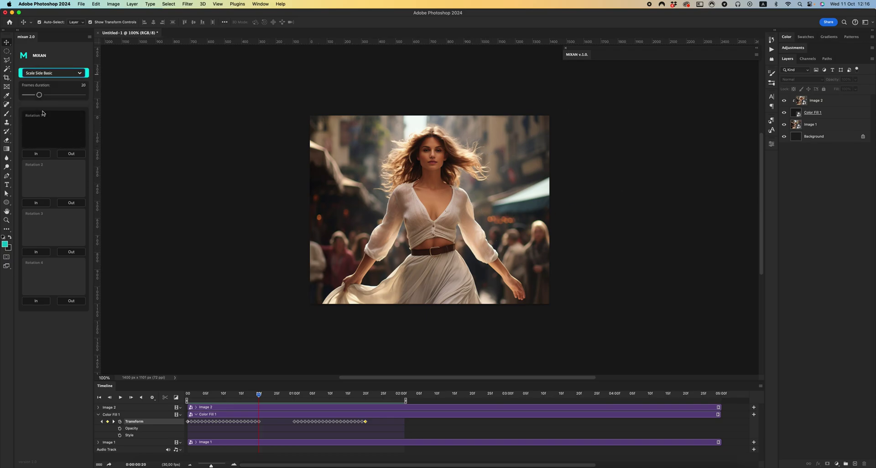